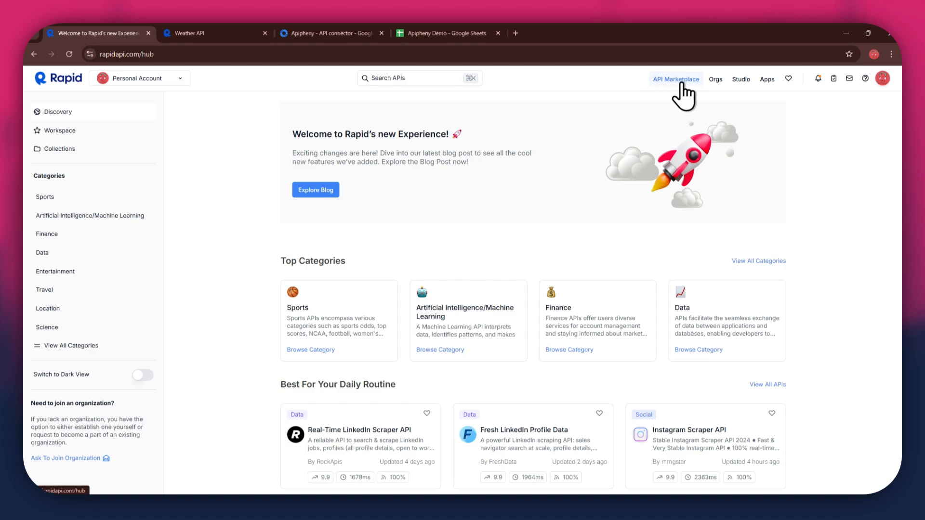
Step: Search the API marketplace for "environmental data" and look through the listed APIs
scroll(583, 356, "down", 4)
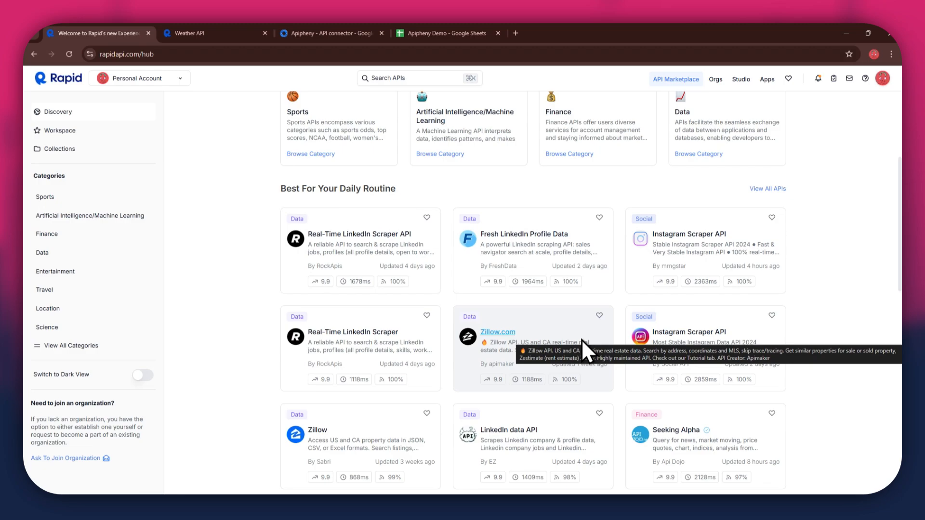
scroll(580, 339, "up", 4)
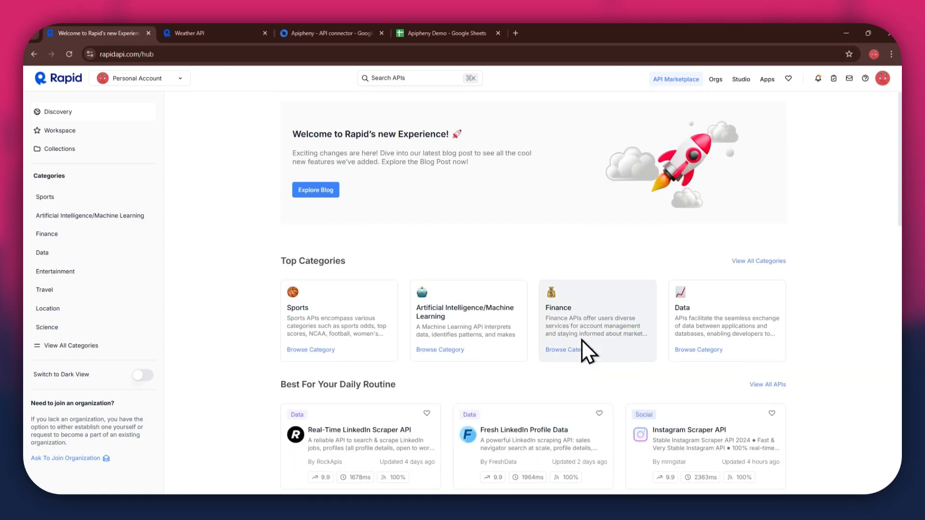
left_click(388, 79)
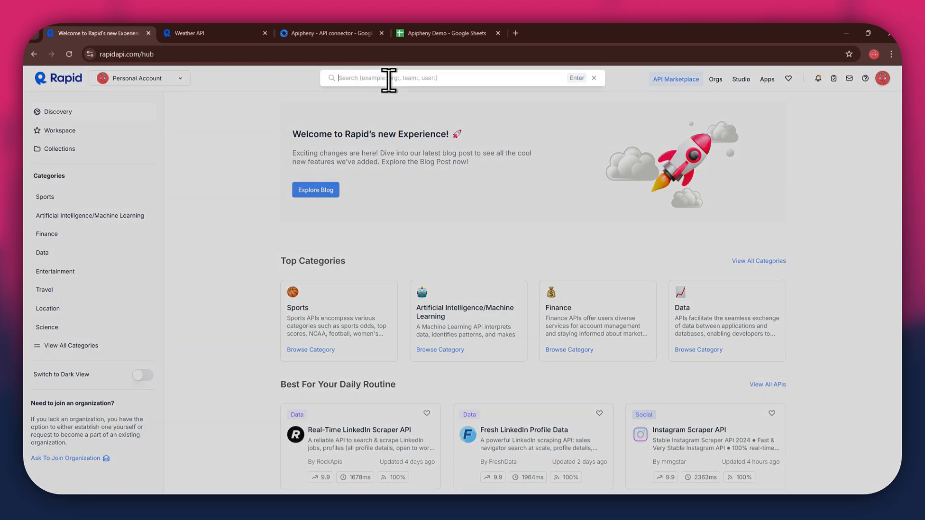
type("environmental")
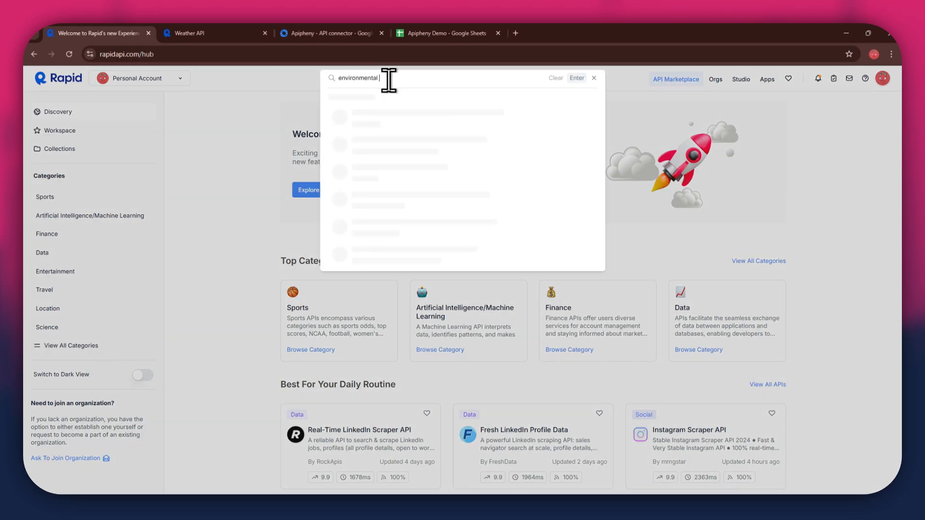
key("Return")
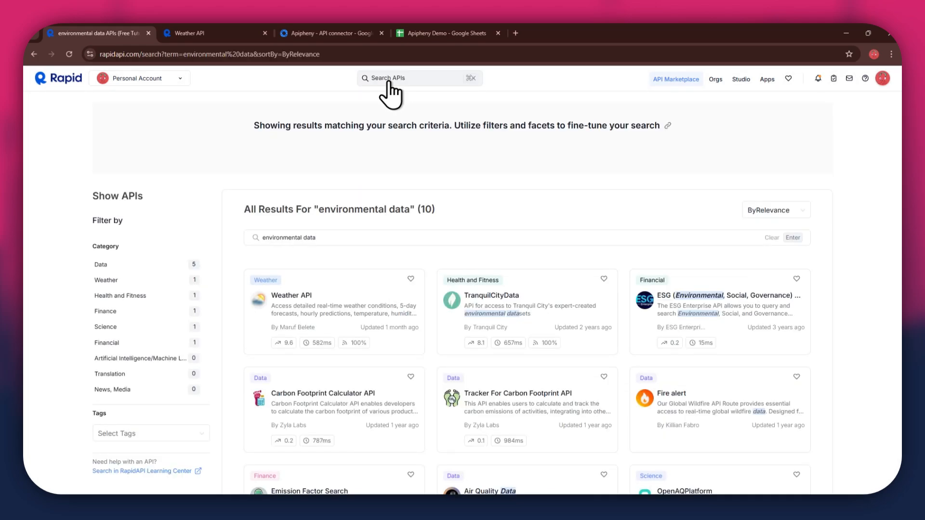
scroll(506, 371, "down", 3)
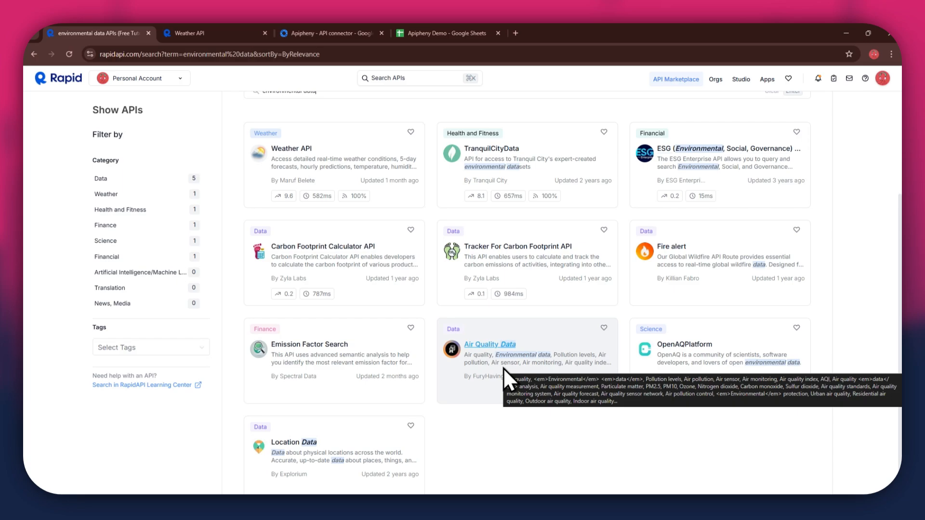
Step: Switch to the Weather API's air pollution data page and open its subscription plans to compare Basic, Pro, Ultra and Mega
left_click(206, 37)
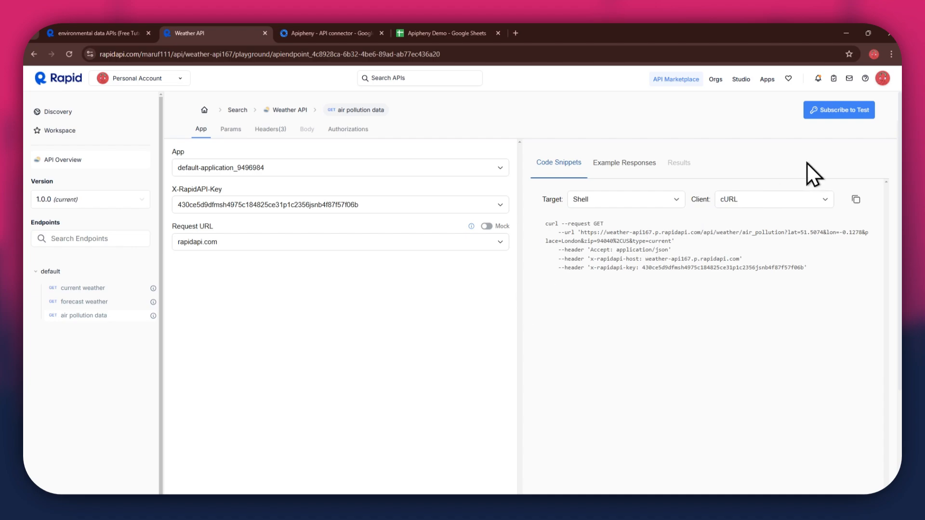
left_click(839, 114)
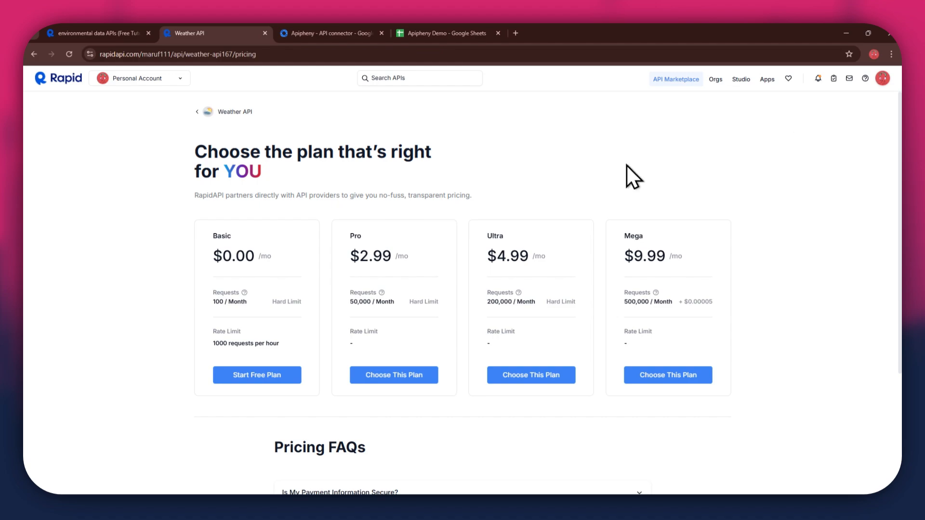
left_click_drag(213, 236, 218, 236)
left_click_drag(349, 235, 672, 240)
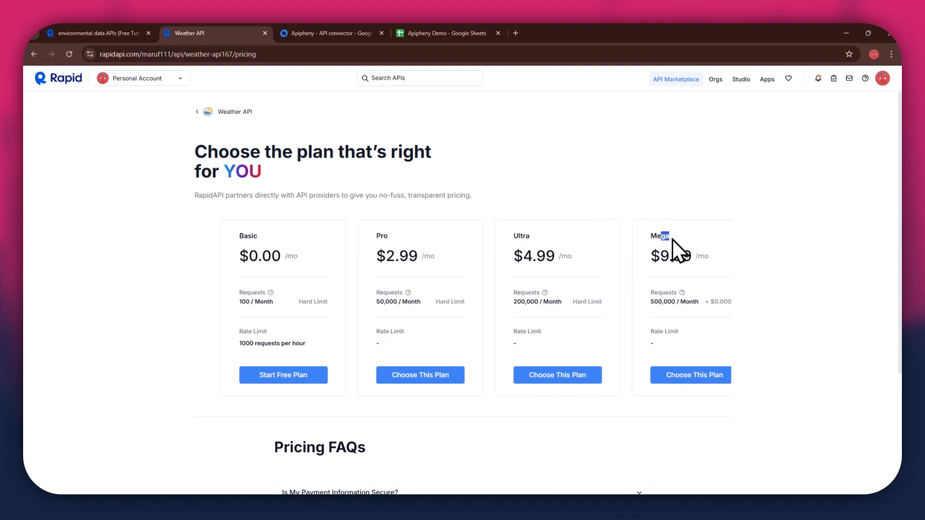
left_click(810, 240)
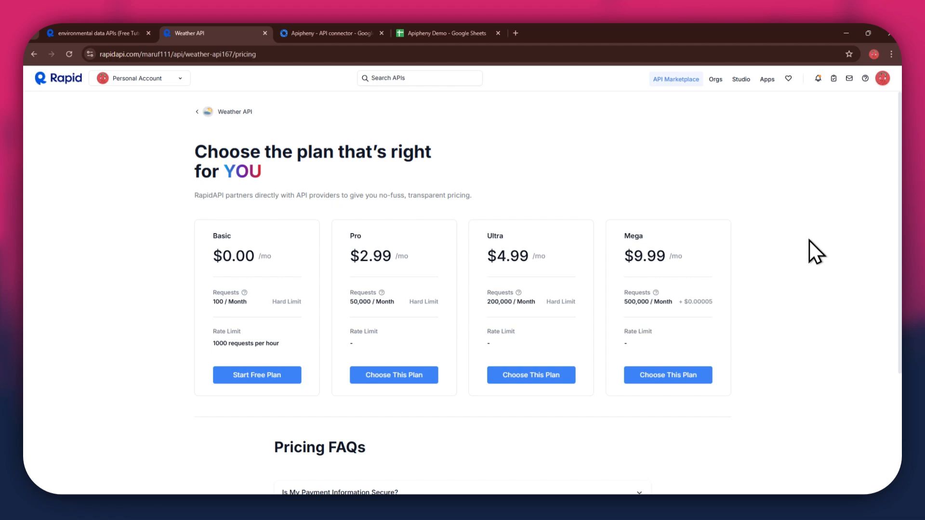
Step: Subscribe to the Weather API's free Basic plan and open the air pollution data endpoint
left_click(242, 375)
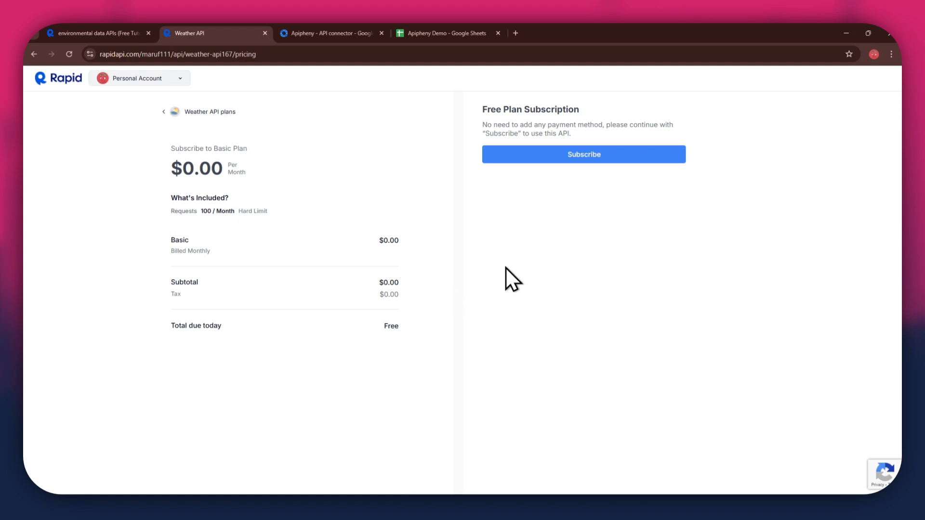
left_click(597, 155)
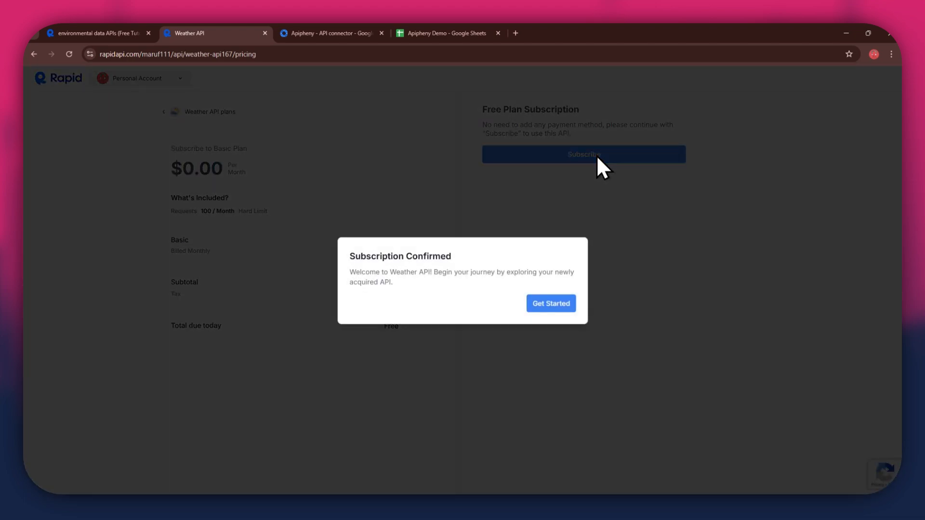
left_click(552, 307)
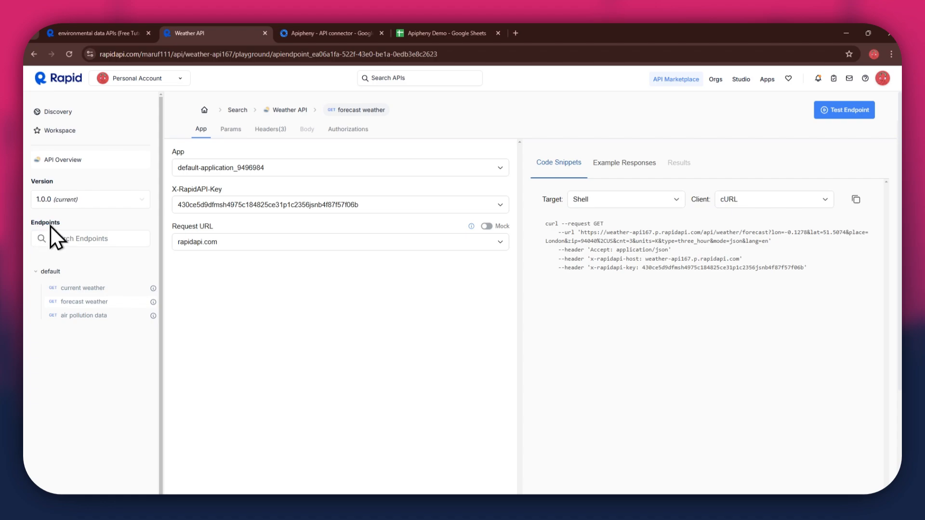
left_click(69, 315)
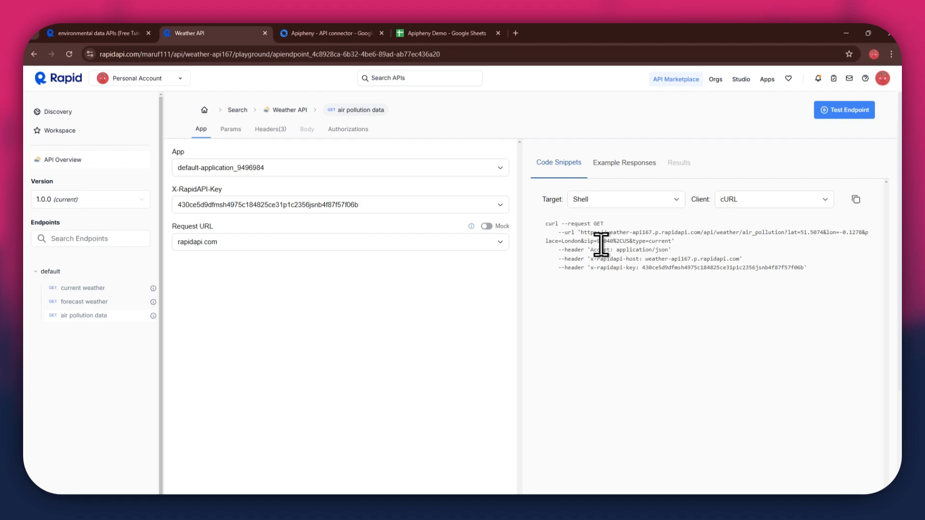
Step: Switch to the Apipheny Demo spreadsheet in Google Sheets and open the Apipheny connector's Import API form
left_click(324, 35)
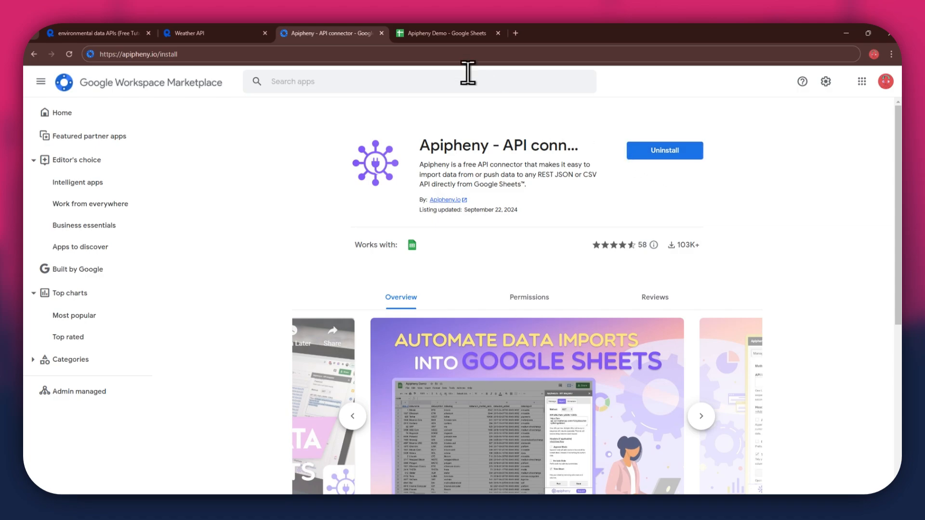
left_click(426, 35)
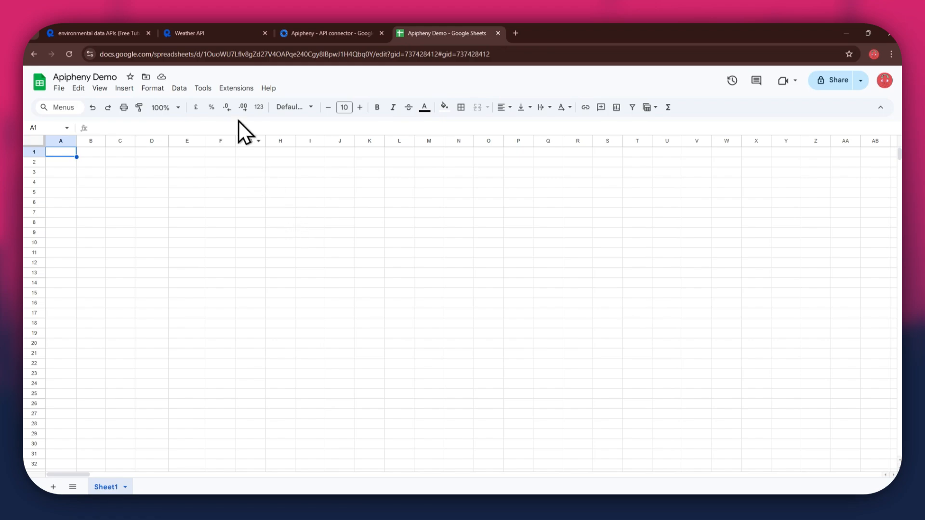
left_click(231, 91)
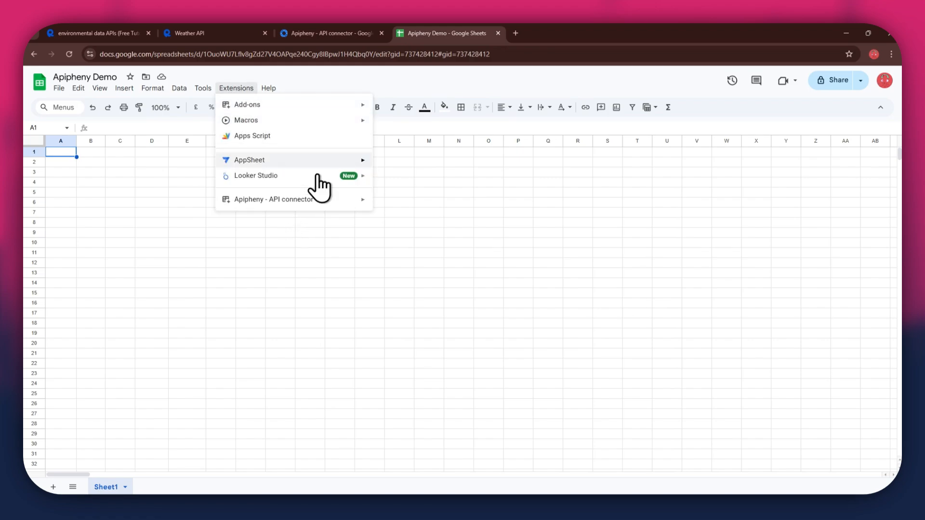
mouse_move(337, 195)
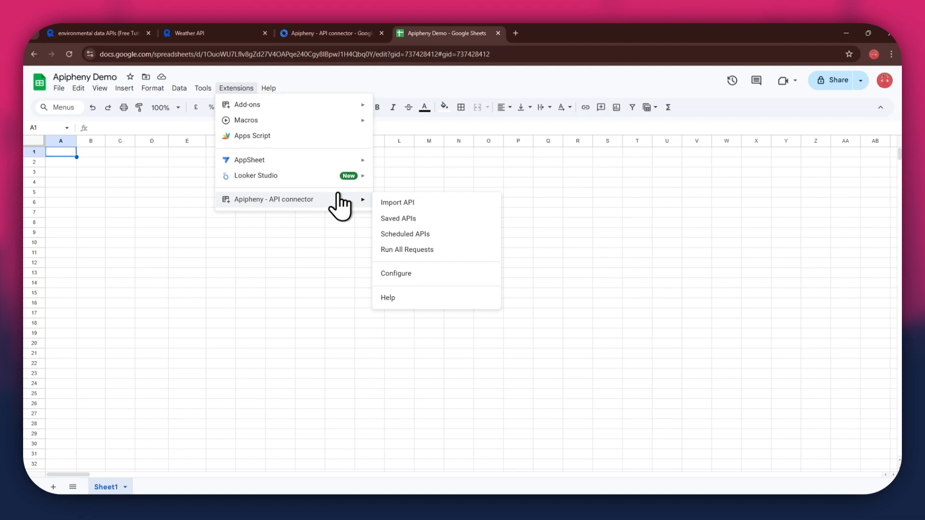
left_click(423, 204)
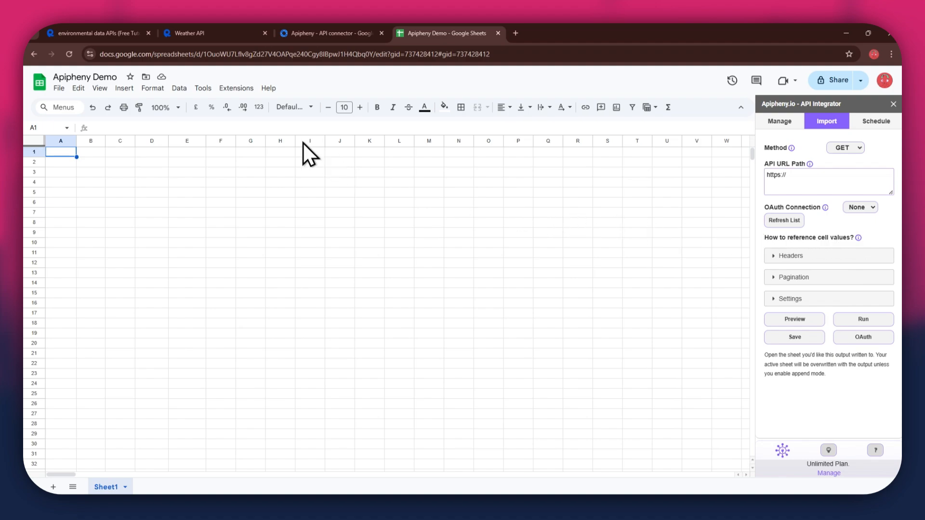
Step: Copy the air pollution request URL for London from the endpoint's cURL snippet into Apipheny's API URL path
left_click(198, 34)
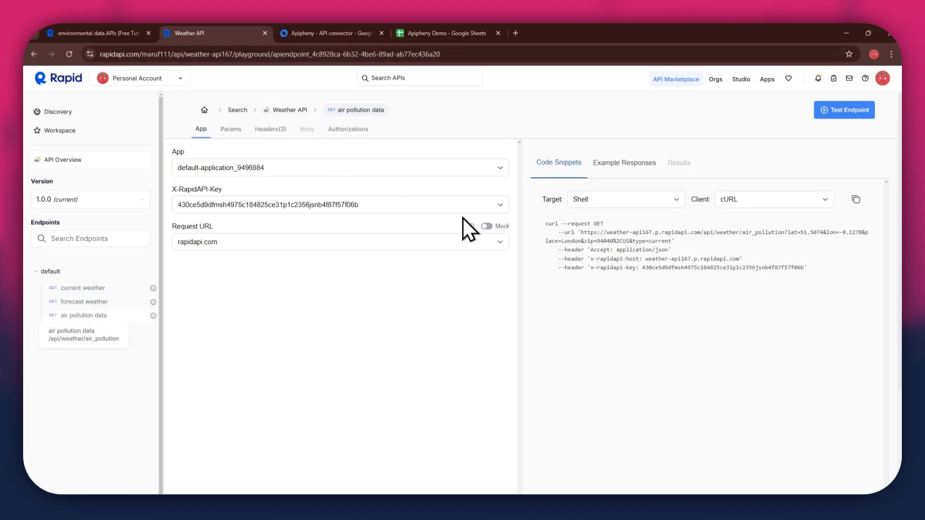
left_click_drag(581, 232, 666, 241)
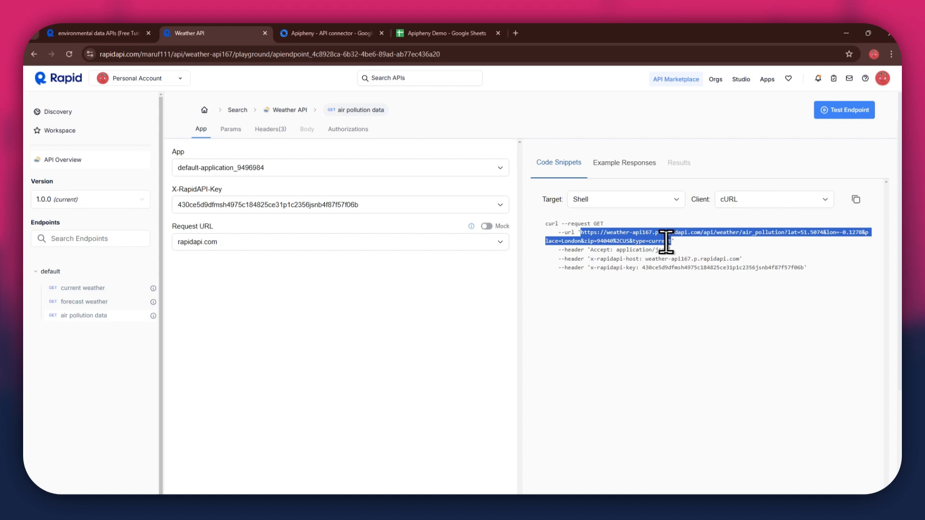
left_click(457, 33)
triple_click(809, 181)
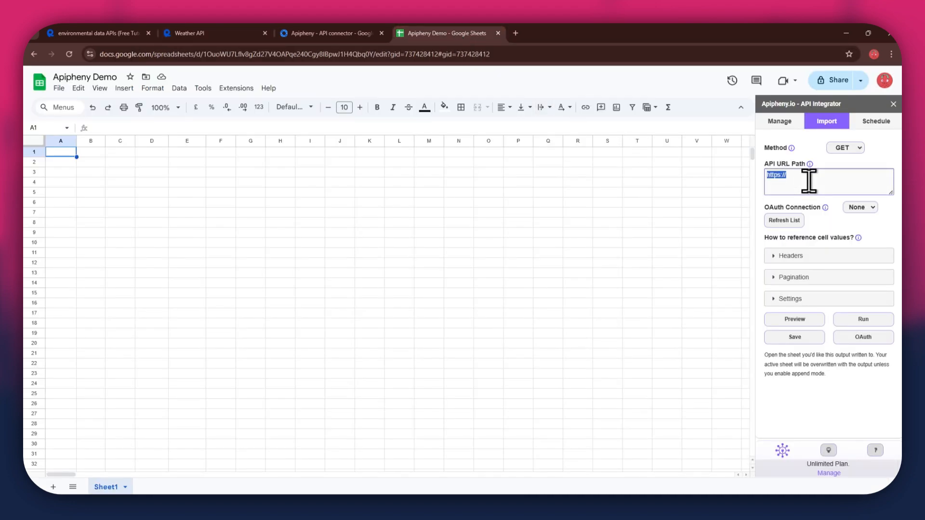
type("https://weatherapi167.p.rapidapi.com/api/weather/air_pollution?lat=51.5074&lon=-0.1278&place=London&zip=94040&country=US&type=current")
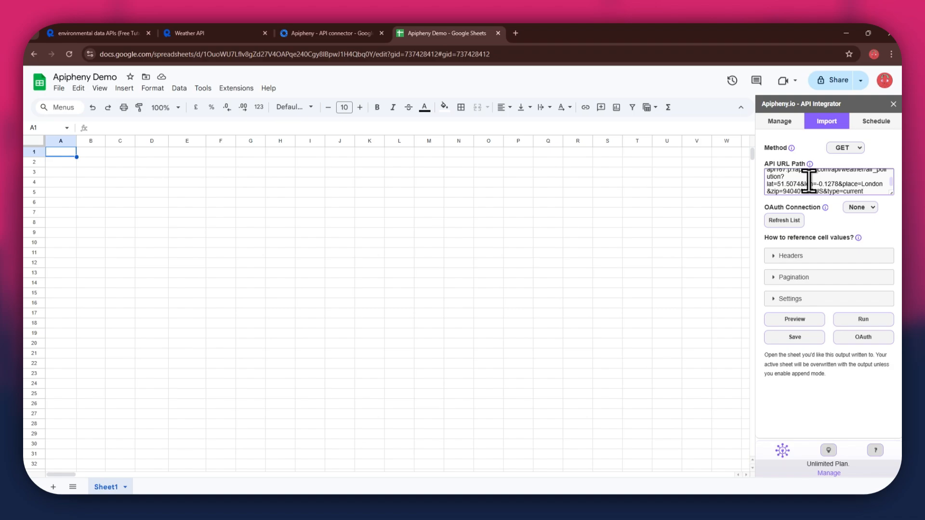
Step: Add two header rows to the Apipheny request and copy Accept from the snippet as the first header's key
left_click(783, 257)
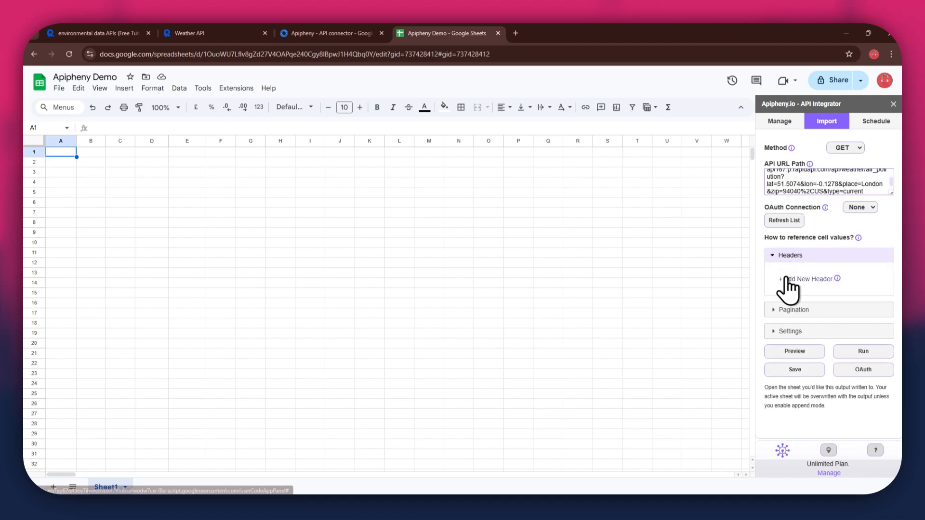
left_click(782, 279)
left_click(787, 294)
left_click(794, 281)
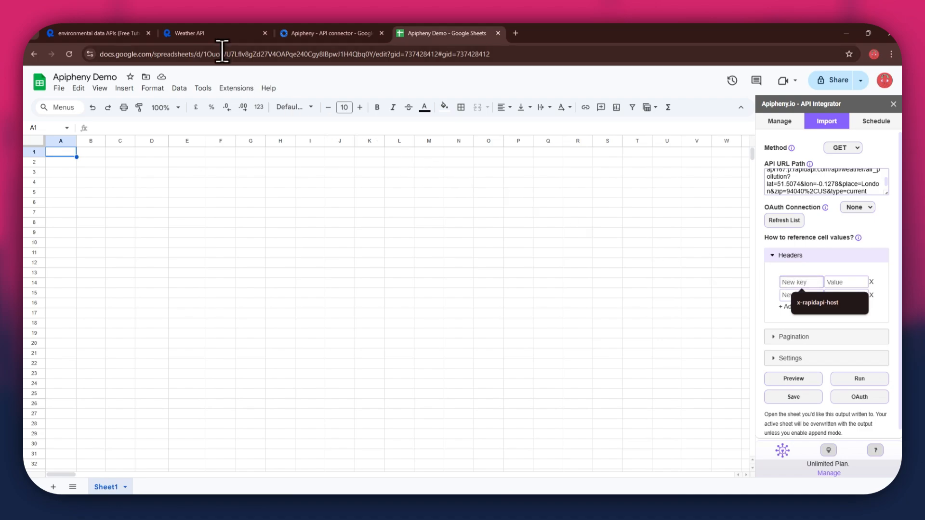
left_click(202, 33)
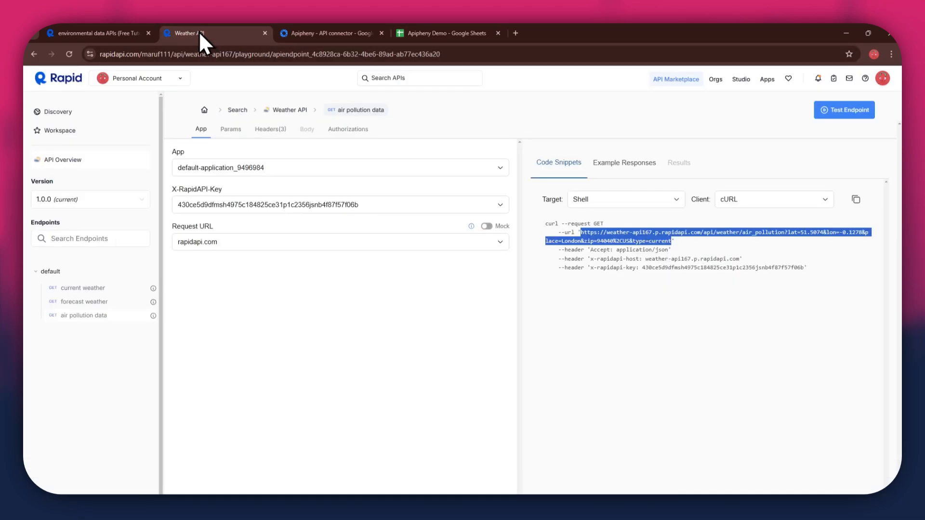
double_click(600, 249)
key("ctrl+c")
left_click(445, 33)
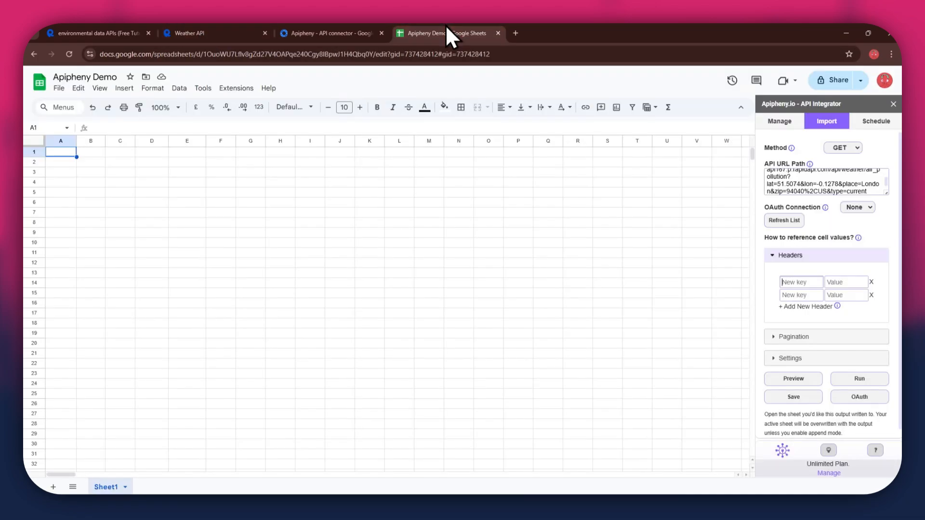
left_click(790, 279)
key("ctrl+v")
Step: Copy application/json from the snippet as the Accept header's value
left_click(203, 29)
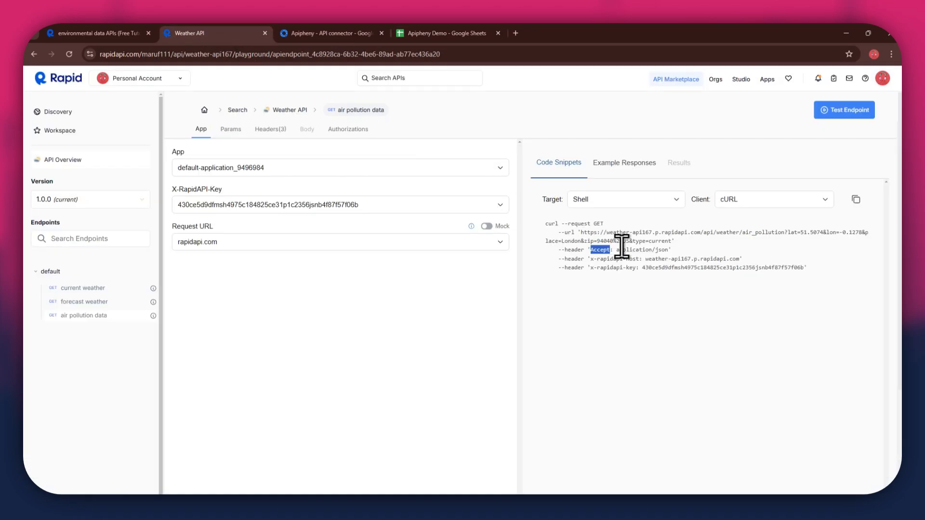
left_click_drag(617, 249, 669, 249)
key("ctrl+c")
left_click(435, 31)
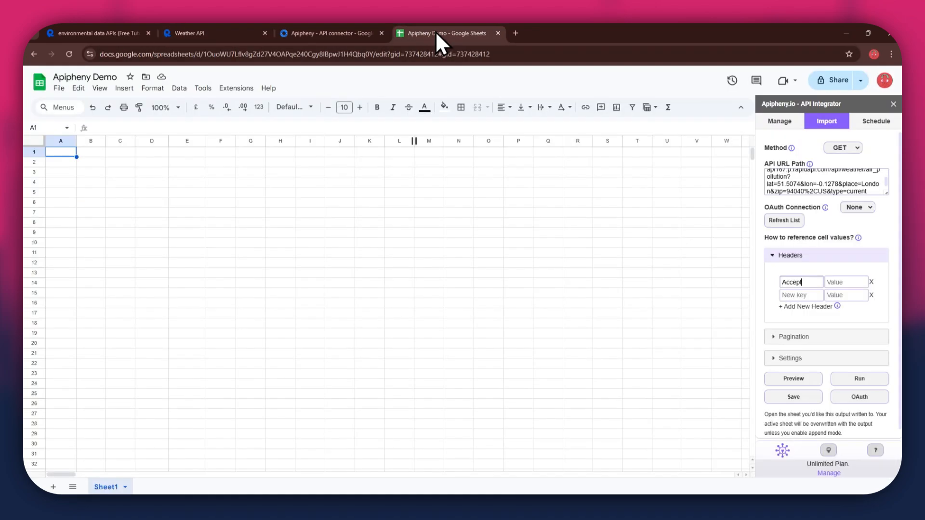
left_click(831, 282)
key("ctrl+v")
Step: Add a third header row and copy x-rapidapi-host from the snippet as the second header's key
left_click(788, 307)
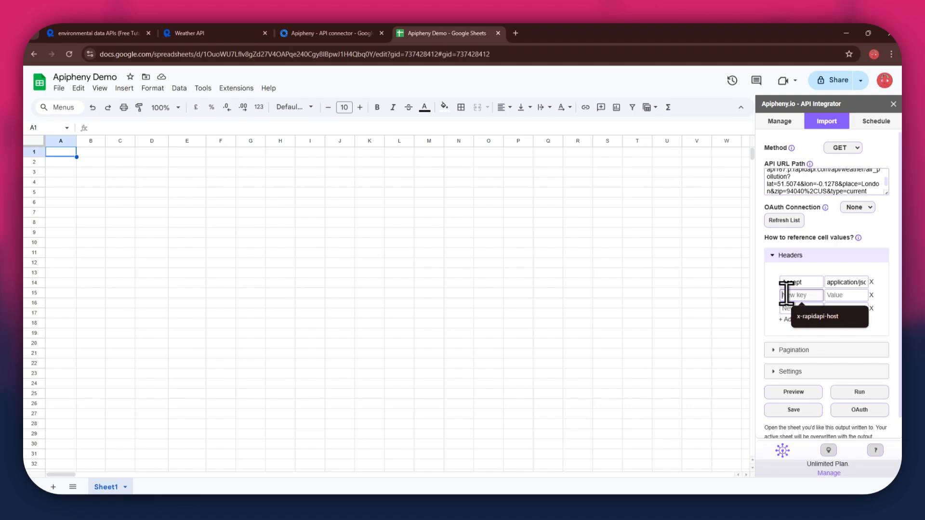
left_click(213, 32)
left_click(591, 261)
left_click_drag(591, 261, 732, 262)
key("ctrl+c")
left_click(435, 33)
left_click(800, 295)
key("ctrl+v")
Step: Copy weather-api167.p.rapidapi.com from the snippet as the x-rapidapi-host header's value
left_click(846, 295)
left_click(219, 33)
key("ctrl+c")
left_click(435, 33)
key("ctrl+v")
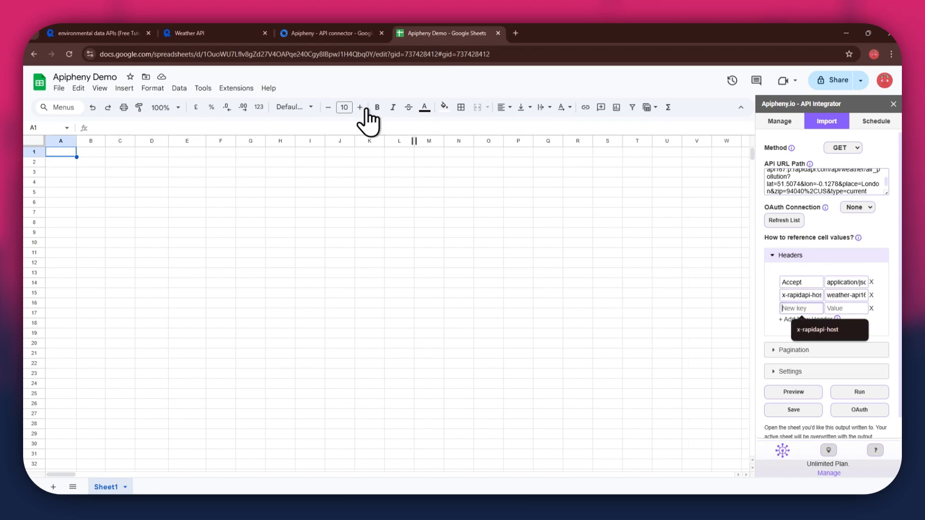
Step: Copy x-rapidapi-key from the snippet as the third header's key
left_click(190, 33)
left_click_drag(591, 267, 627, 268)
key("ctrl+c")
left_click(435, 33)
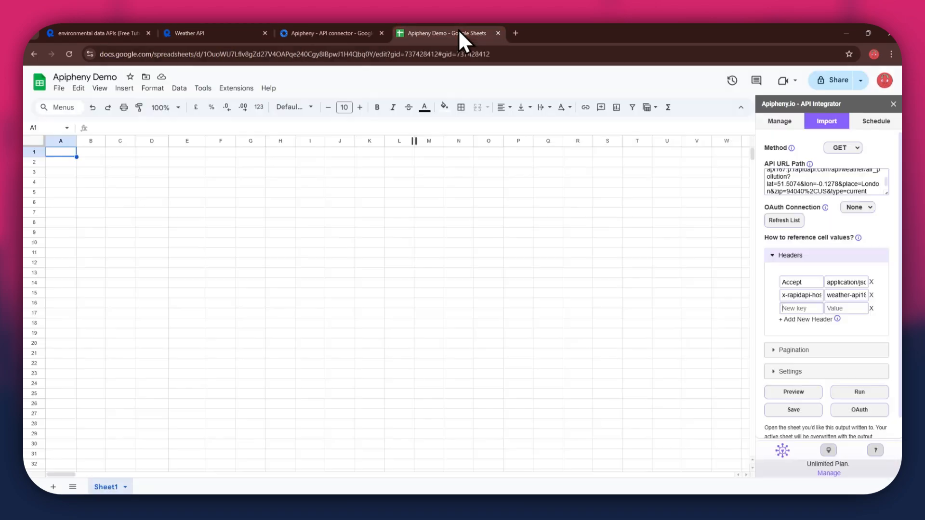
left_click(780, 306)
key("ctrl+v")
Step: Copy the API key from the snippet and paste it as the x-rapidapi-key header's value
left_click(178, 33)
double_click(648, 268)
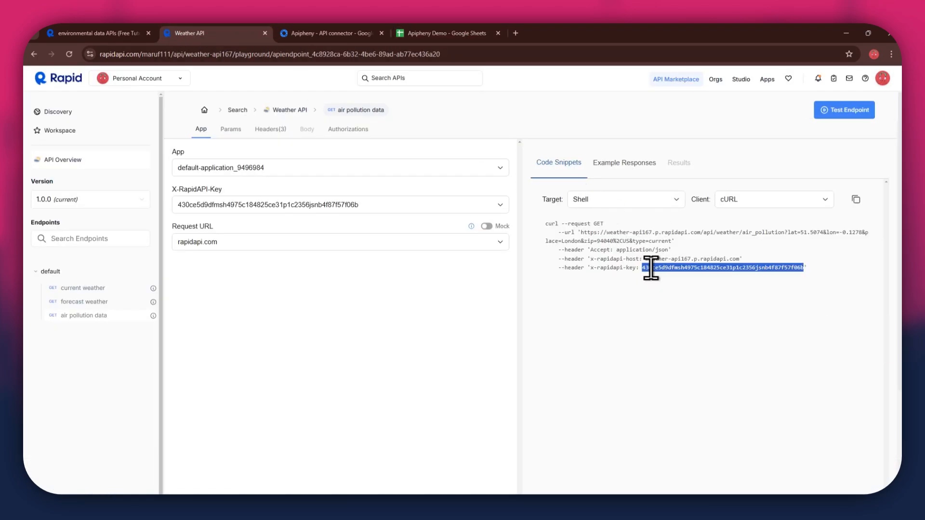
key("ctrl+c")
left_click(435, 33)
left_click(846, 308)
key("ctrl+v")
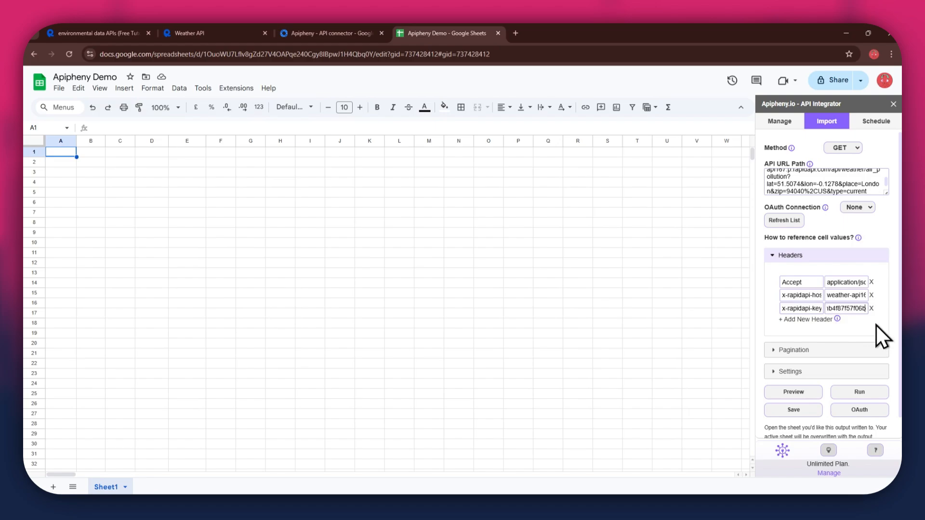
Step: Run the API request and confirm overwriting the target sheet with its results
left_click(872, 393)
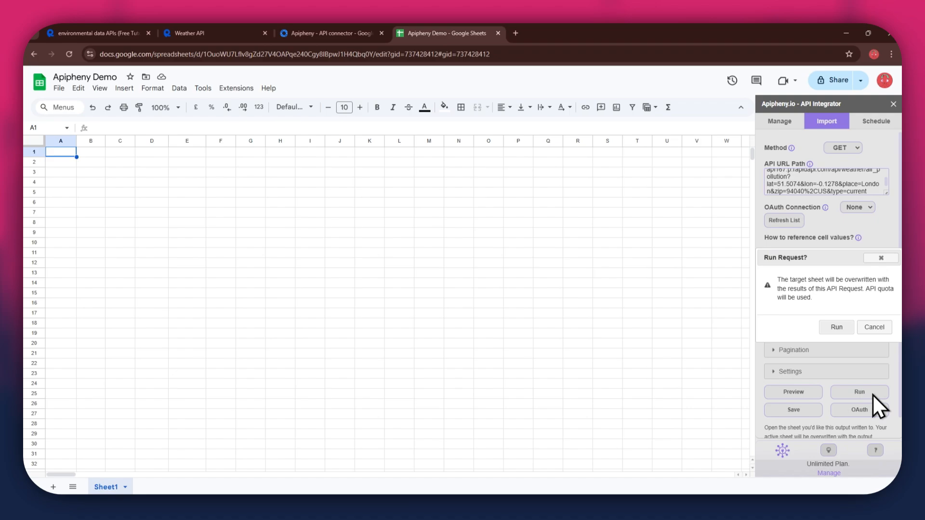
left_click(838, 327)
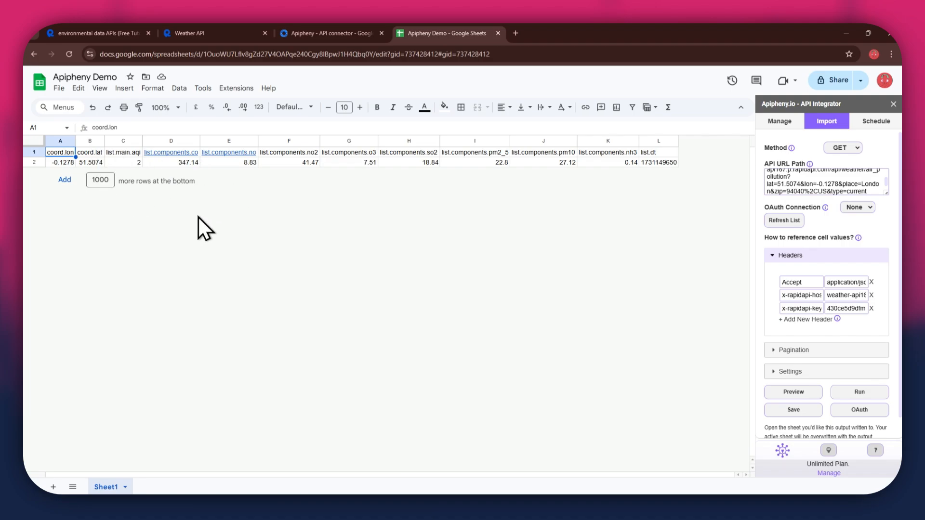
Step: In RapidAPI's Weather API playground, set the air pollution query parameters lat to 38.950679794814135 and lon to 35.35992691249537
left_click(195, 32)
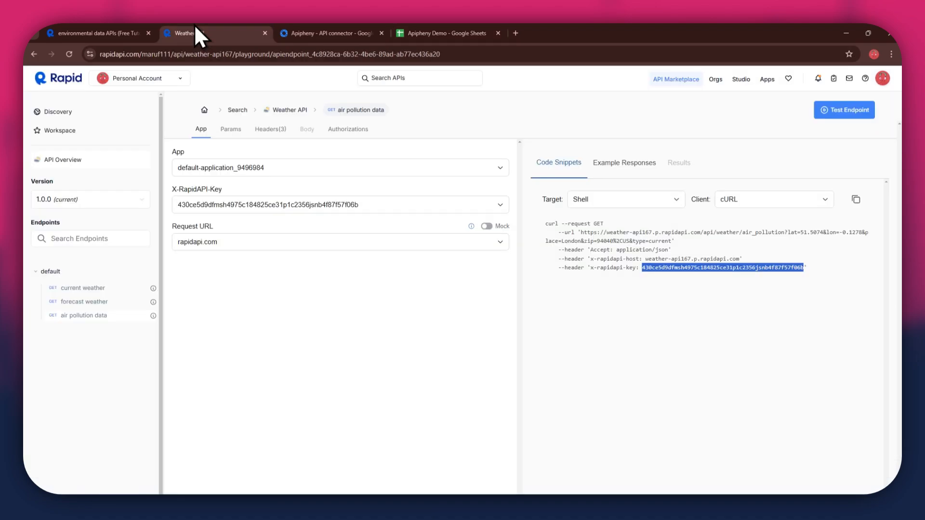
left_click(235, 136)
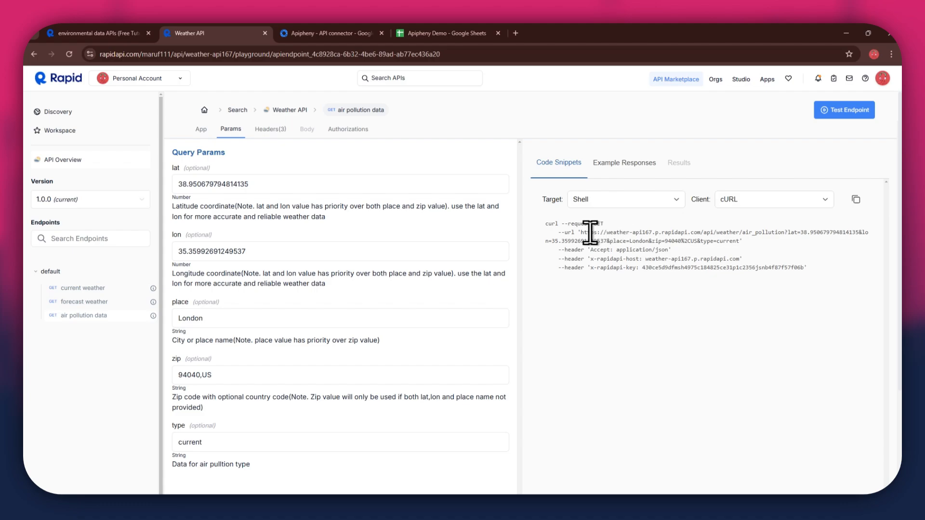
Step: Replace Apipheny's API URL Path in Google Sheets with the updated request URL from the cURL snippet, and rerun the request, confirming the overwrite
left_click_drag(580, 232, 701, 243)
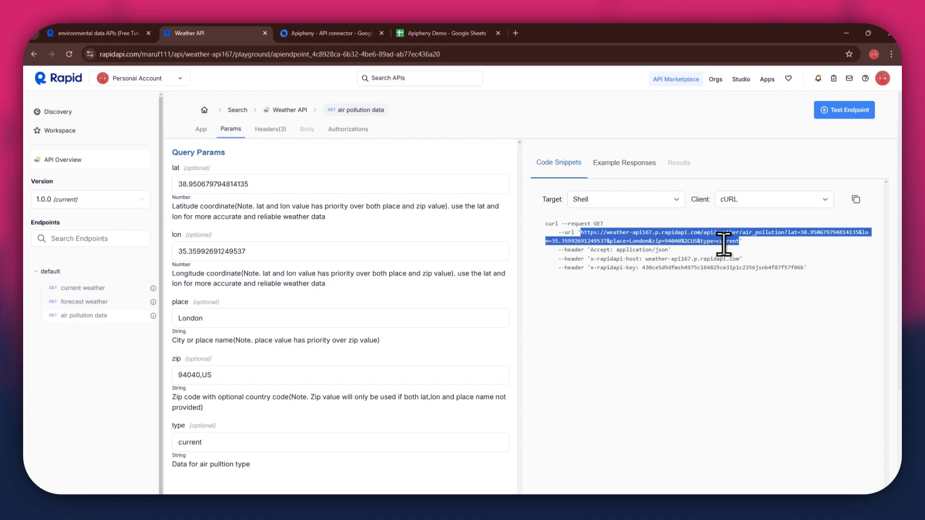
left_click(466, 33)
left_click(788, 187)
key("ctrl+a")
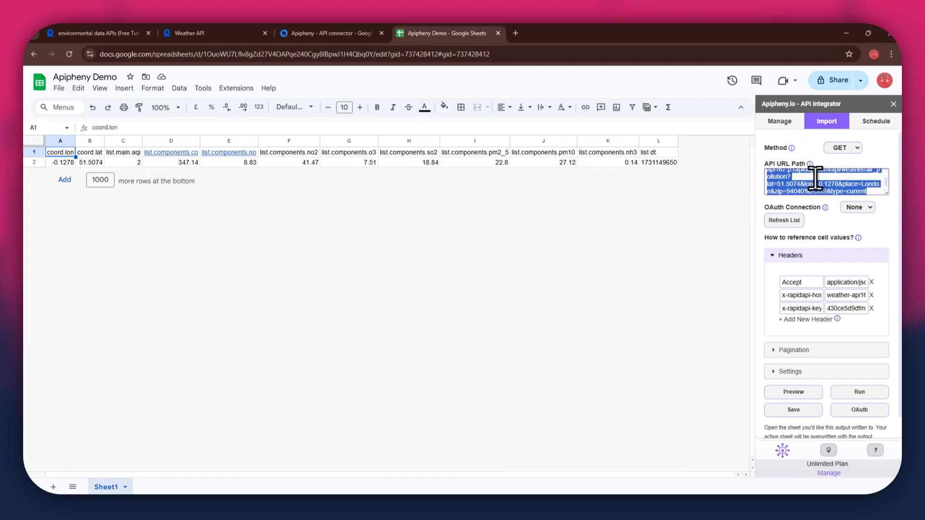
key("ctrl+v")
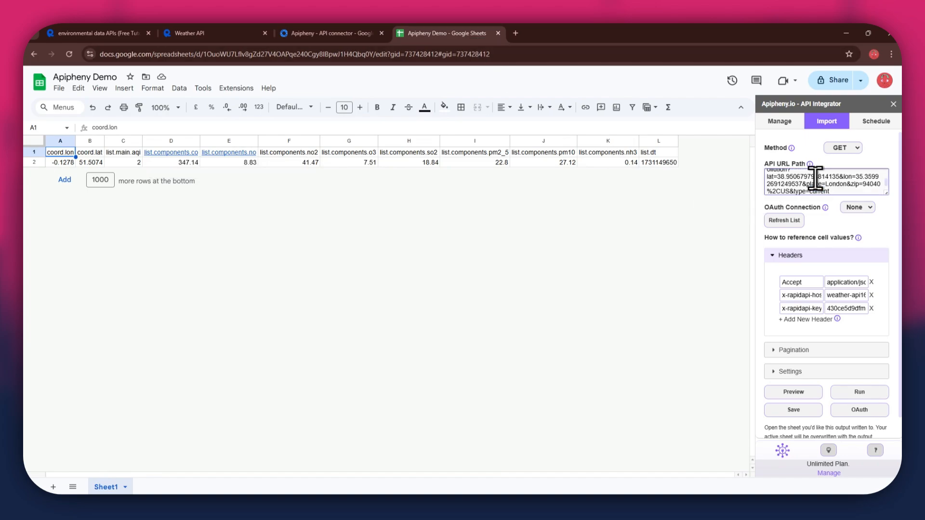
left_click(851, 393)
left_click(837, 328)
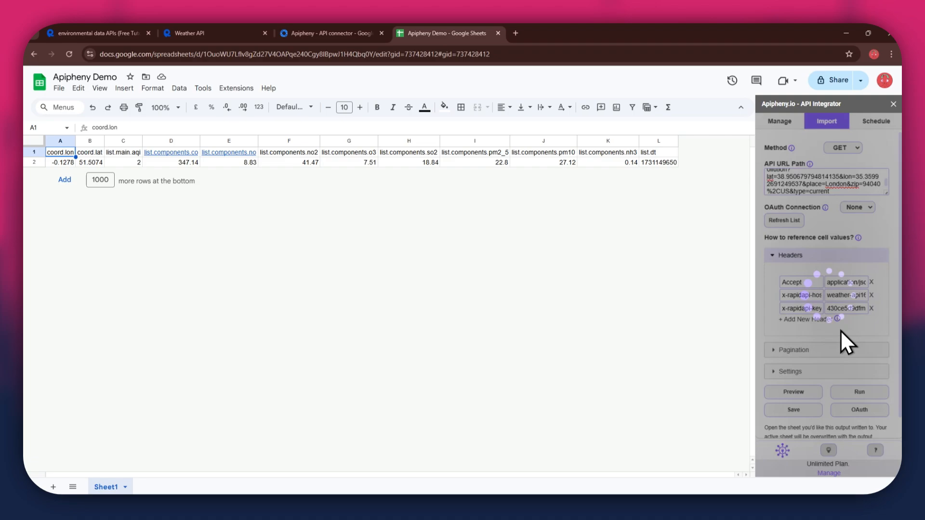